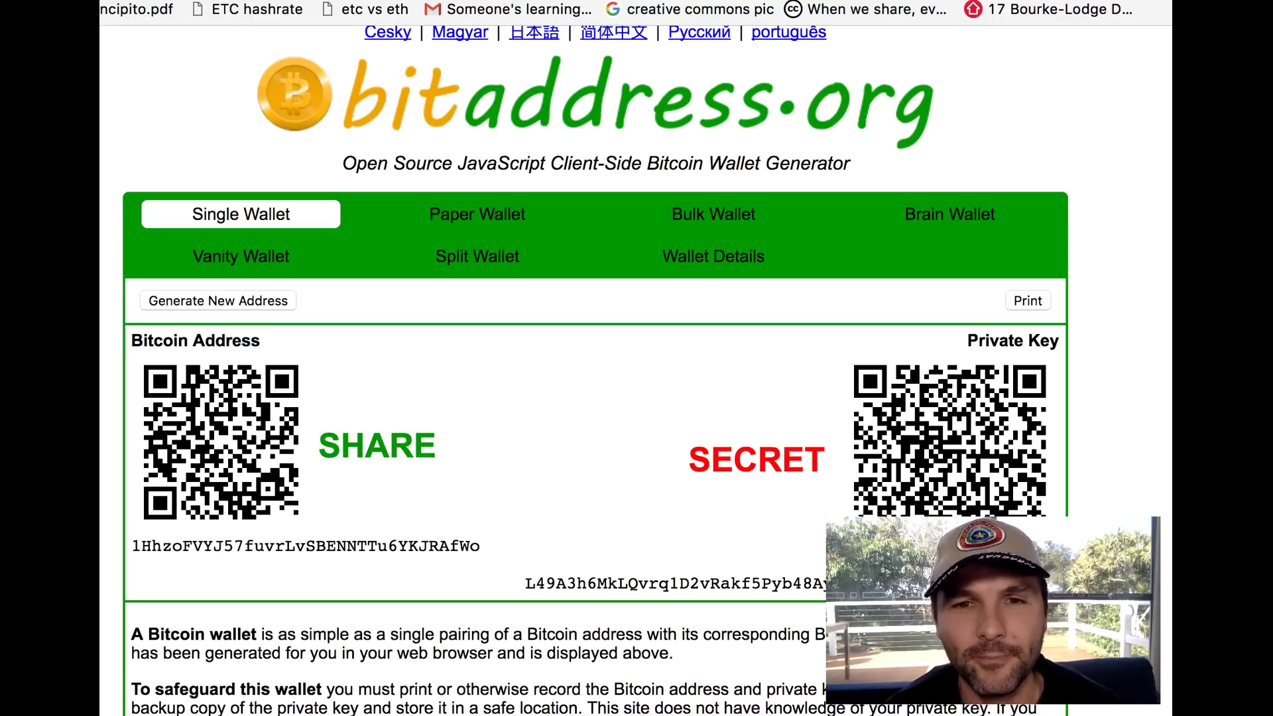
# - Reload bitaddress.org with Cmd+R so it generates a fresh Bitcoin address and private key
pyautogui.press('super+r')
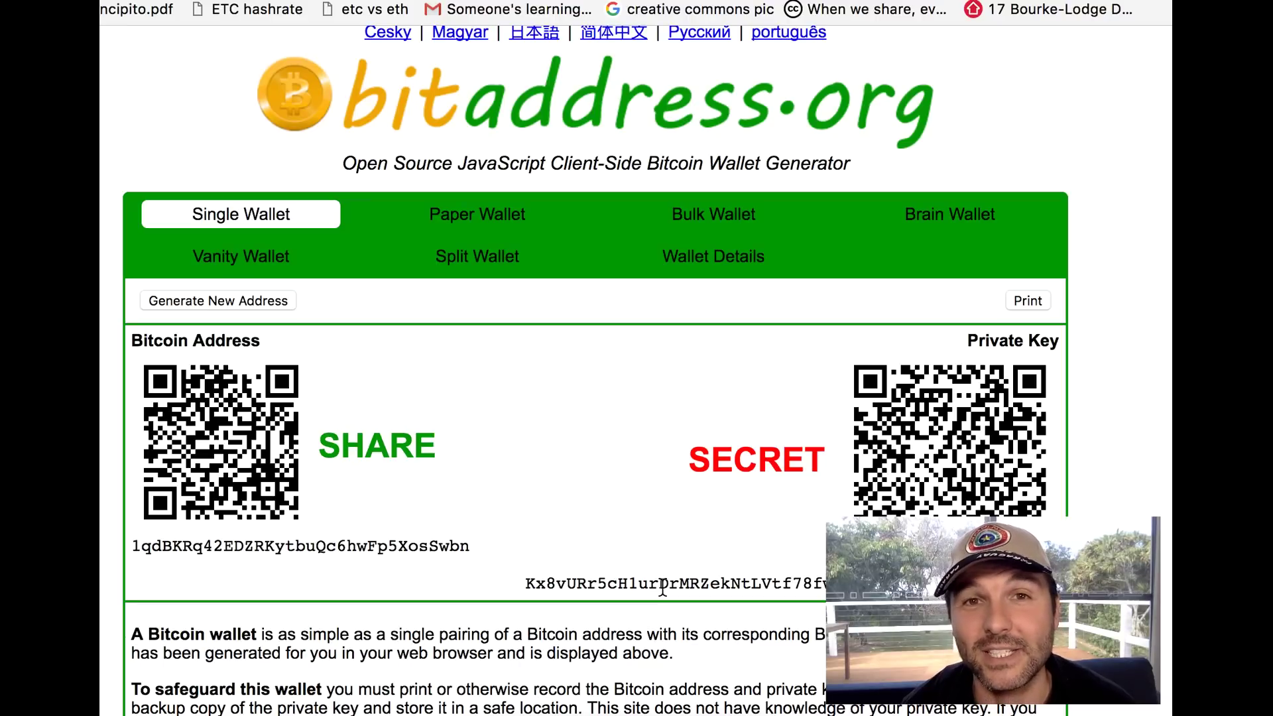
# - Regenerate the wallet six times in a row with Generate New Address
pyautogui.click(264, 300)
pyautogui.click(263, 299)
pyautogui.click(264, 300)
pyautogui.click(263, 299)
pyautogui.click(263, 300)
pyautogui.click(262, 299)
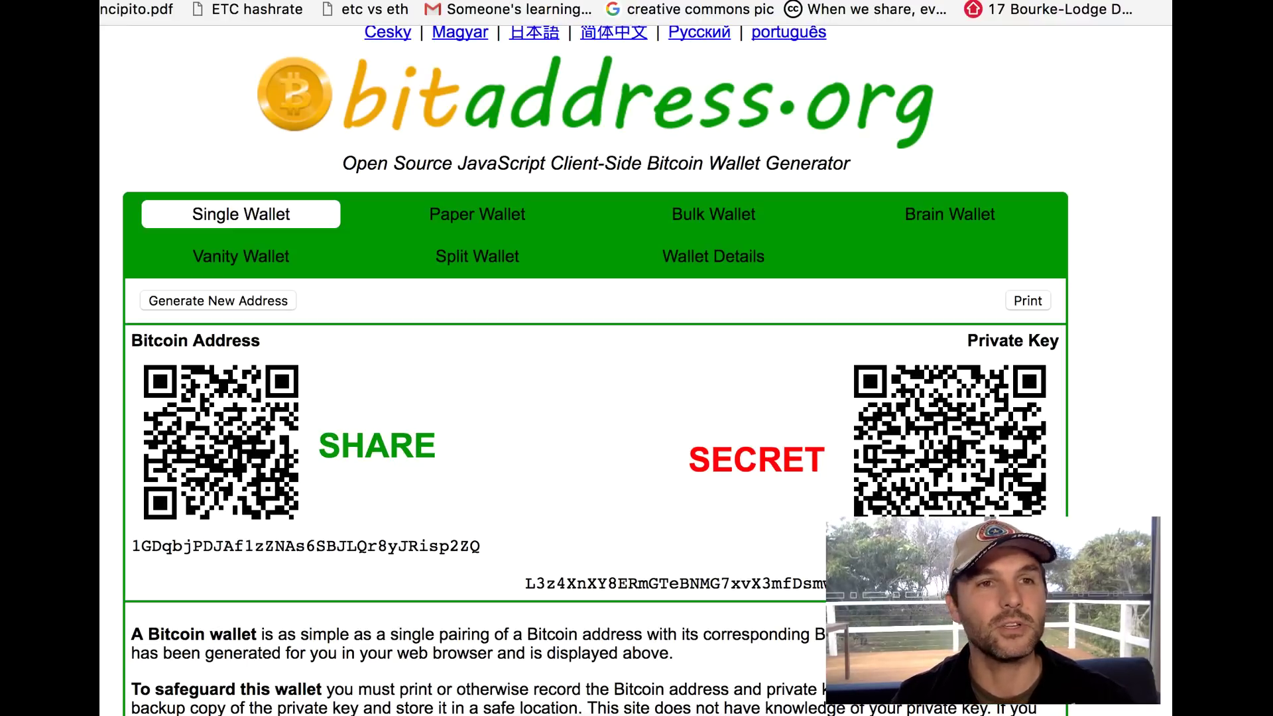
pyautogui.click(142, 1)
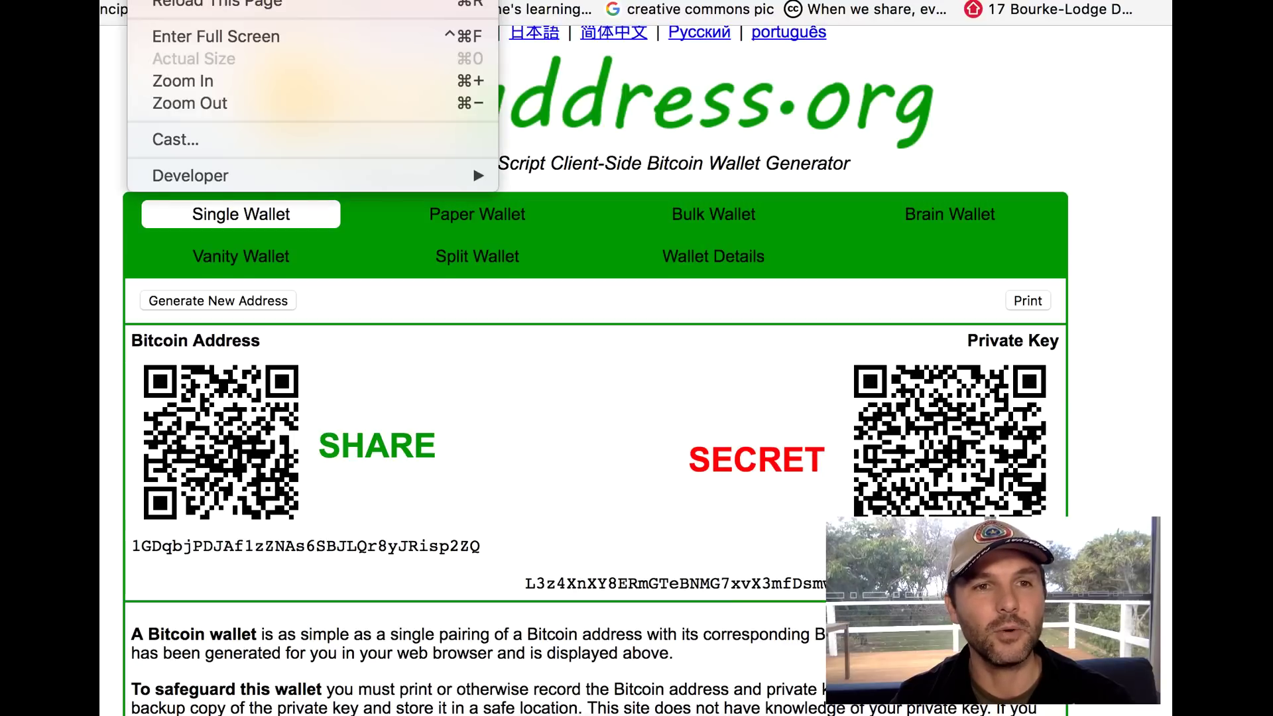
# - Show bitaddress.org's source via View > Developer > View Source and select all of it
pyautogui.moveTo(185, 175)
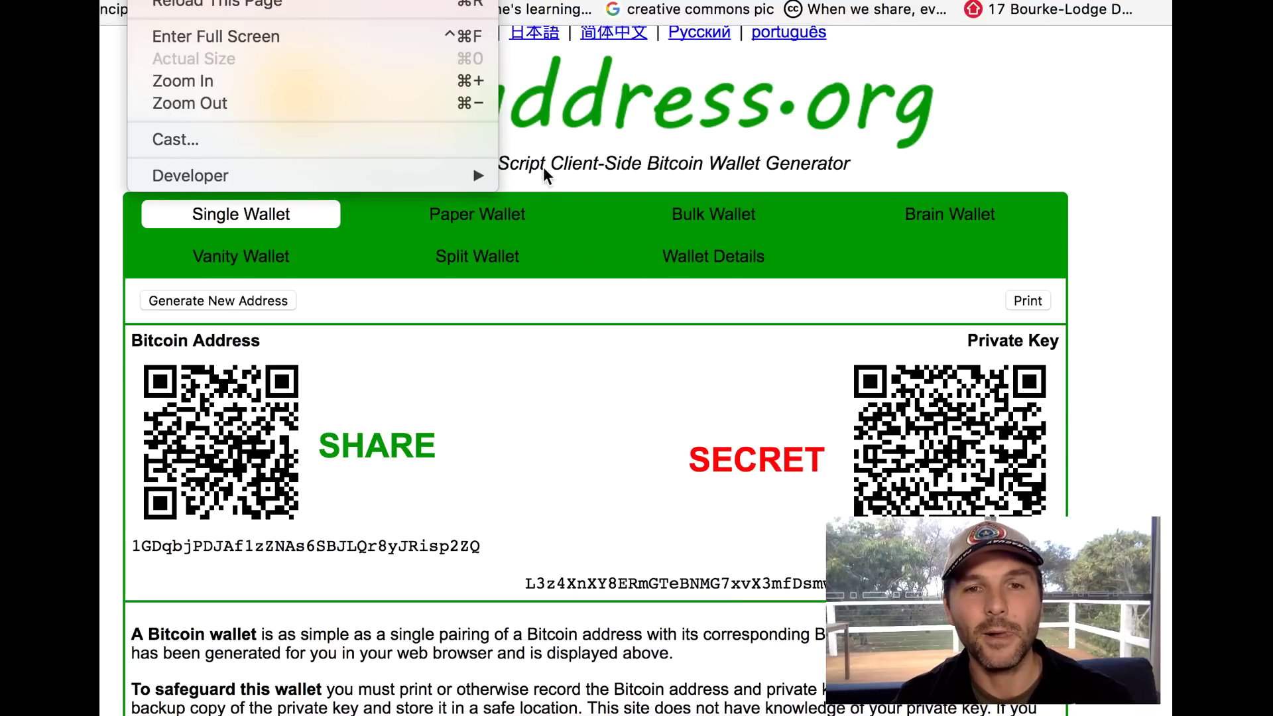
pyautogui.click(537, 177)
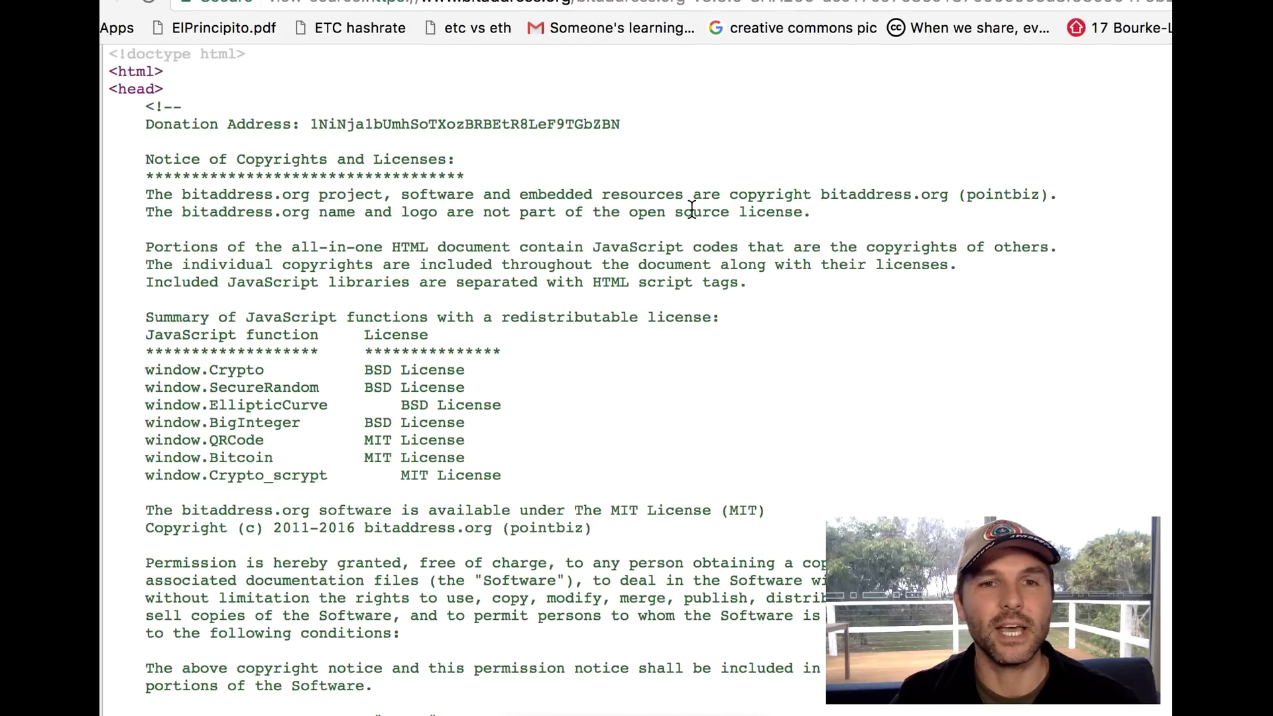
pyautogui.scroll(-15, 691, 209)
pyautogui.scroll(20, 690, 208)
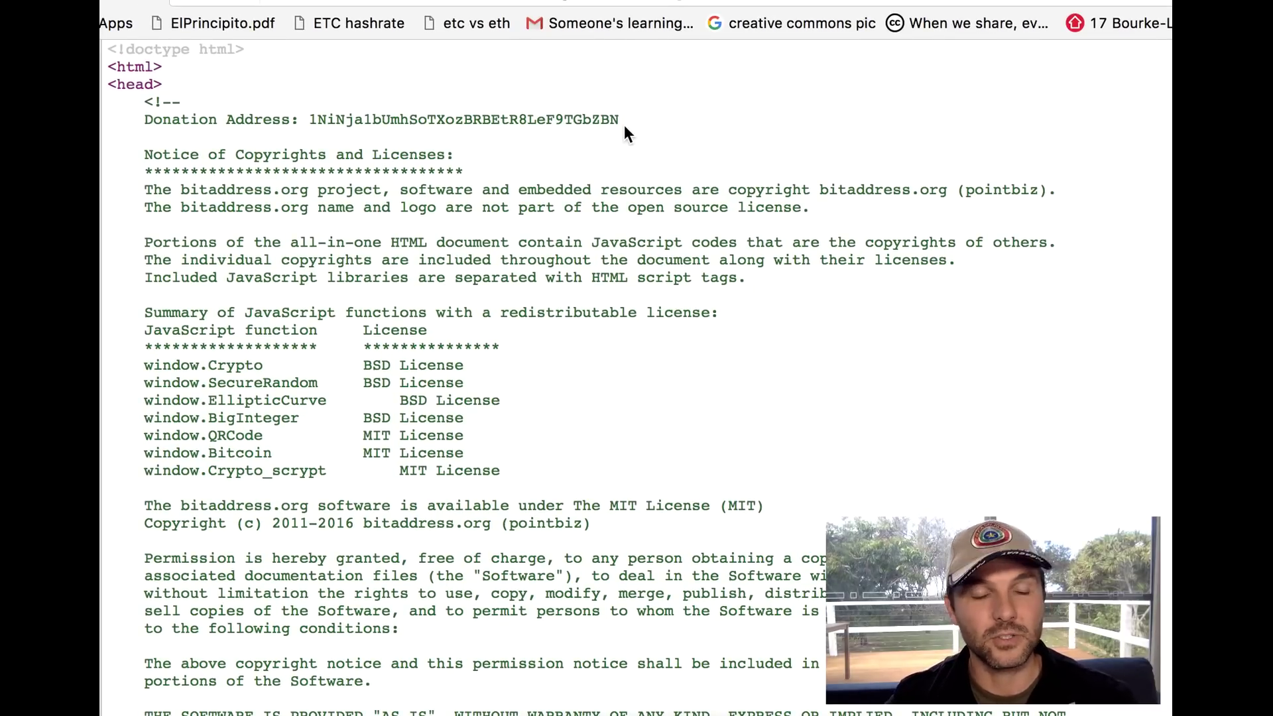
pyautogui.press('super+a')
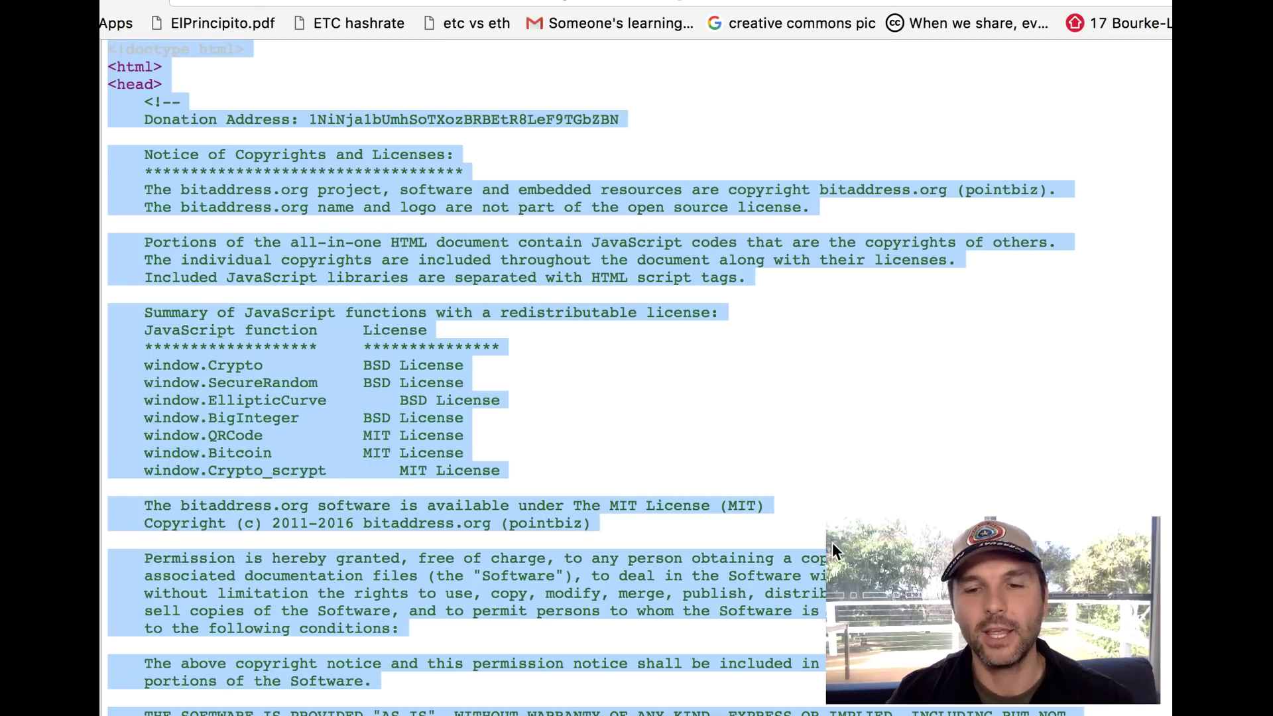
# - Paste the copied bitaddress.org source into a new untitled Sublime Text file, shown from the top
pyautogui.press('super+Tab')
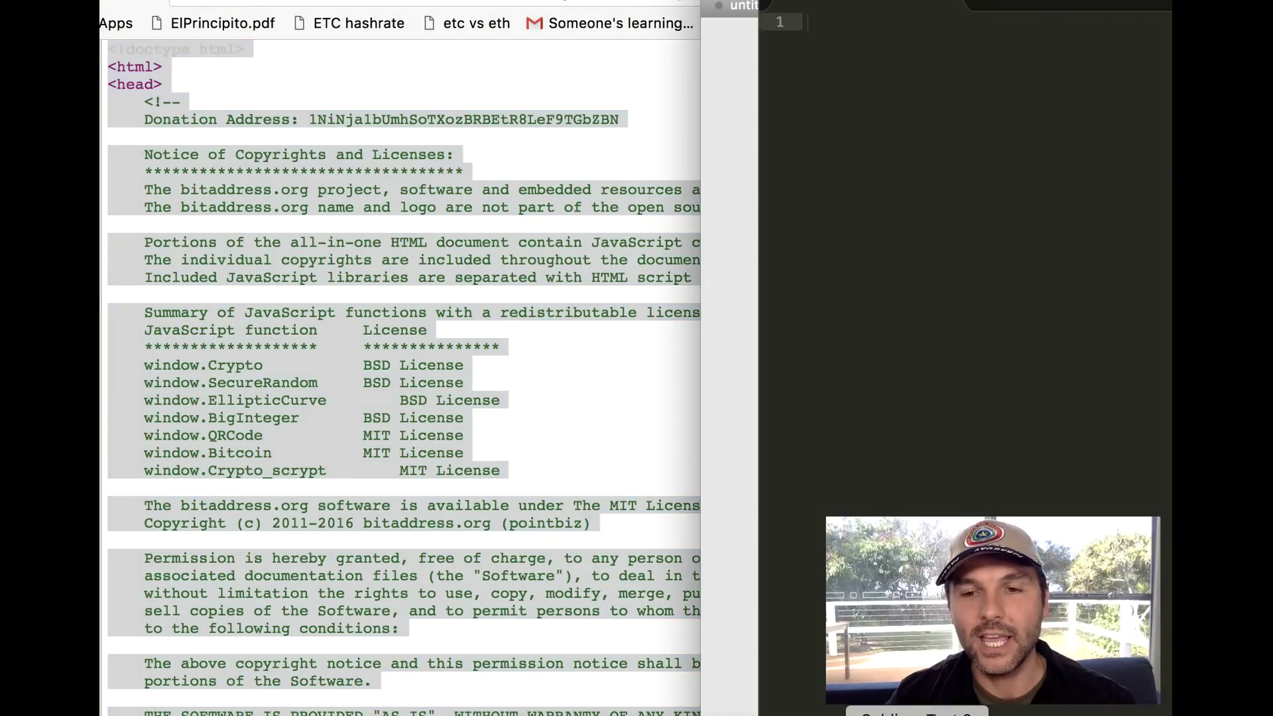
pyautogui.moveTo(1030, 1); pyautogui.dragTo(610, 26)
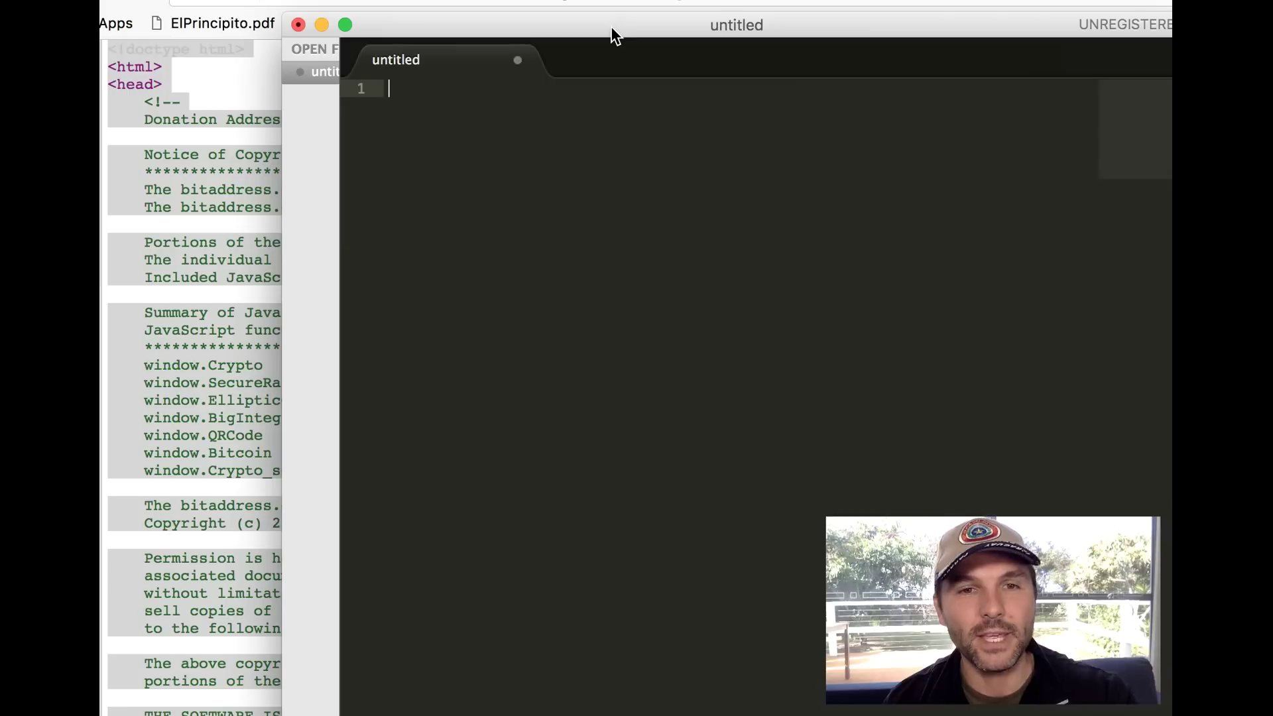
pyautogui.press('super+v')
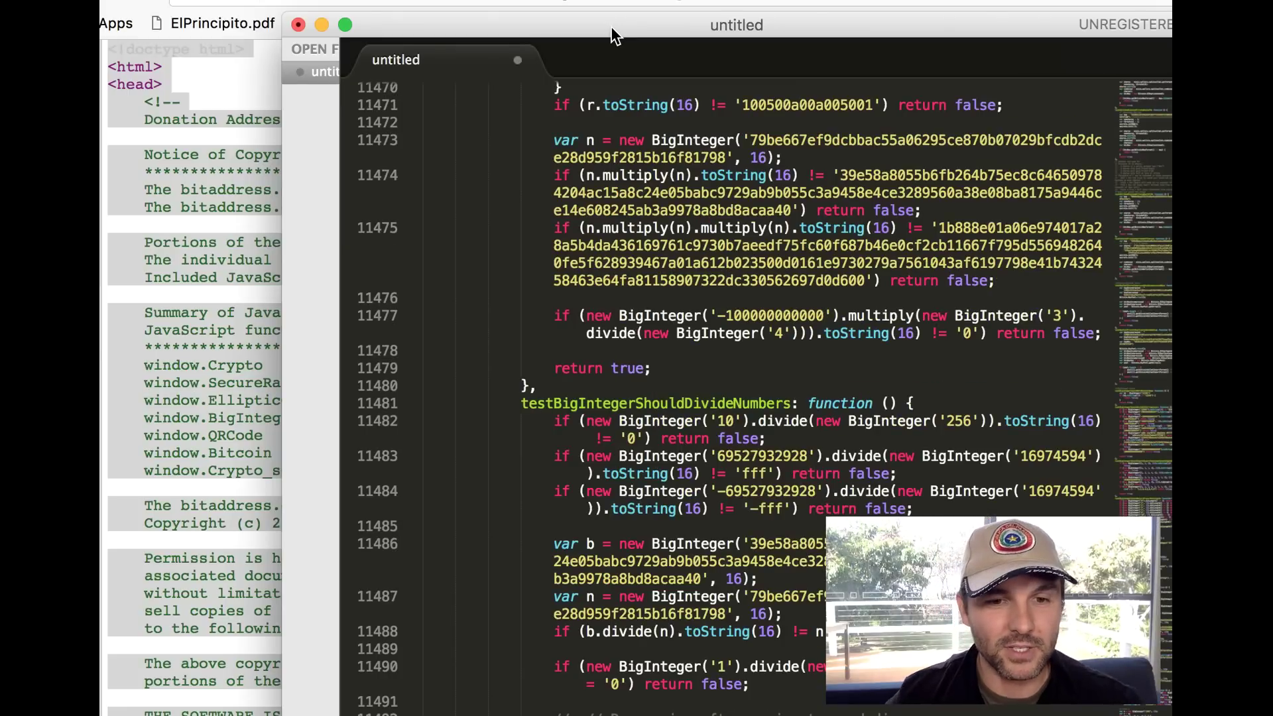
pyautogui.click(612, 28)
pyautogui.moveTo(611, 28); pyautogui.dragTo(365, 0)
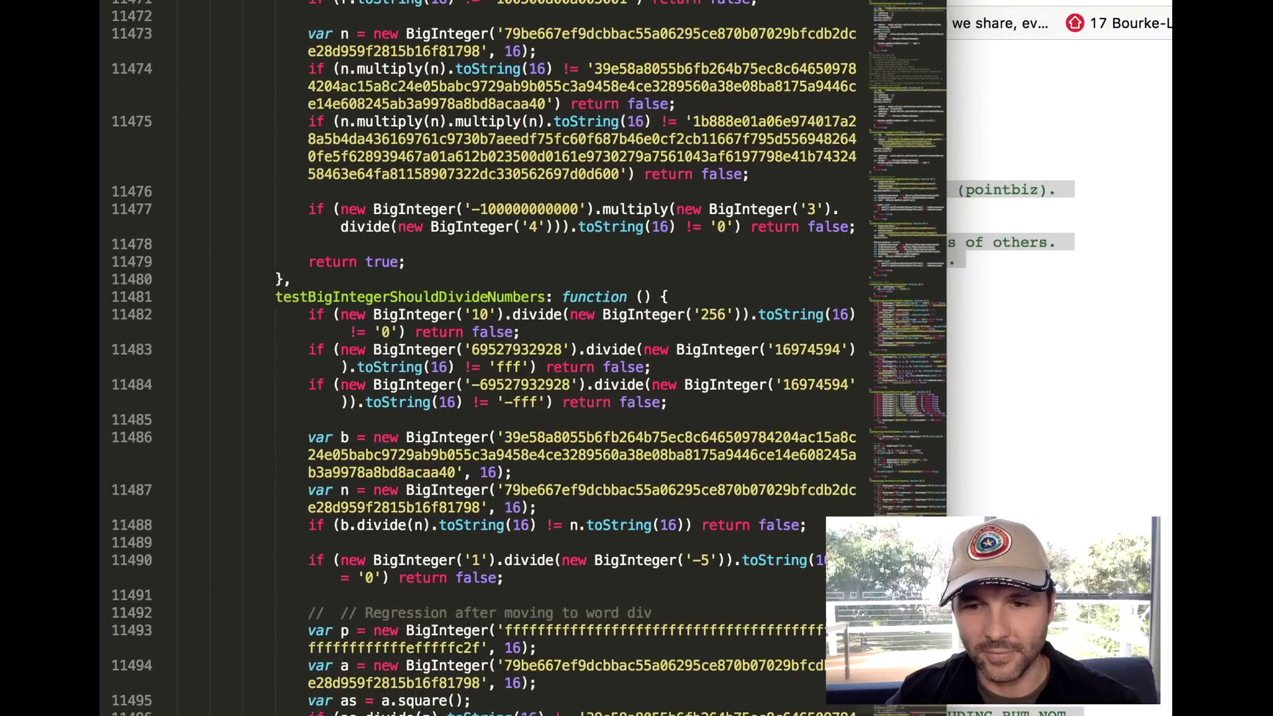
pyautogui.scroll(-2, 604, 351)
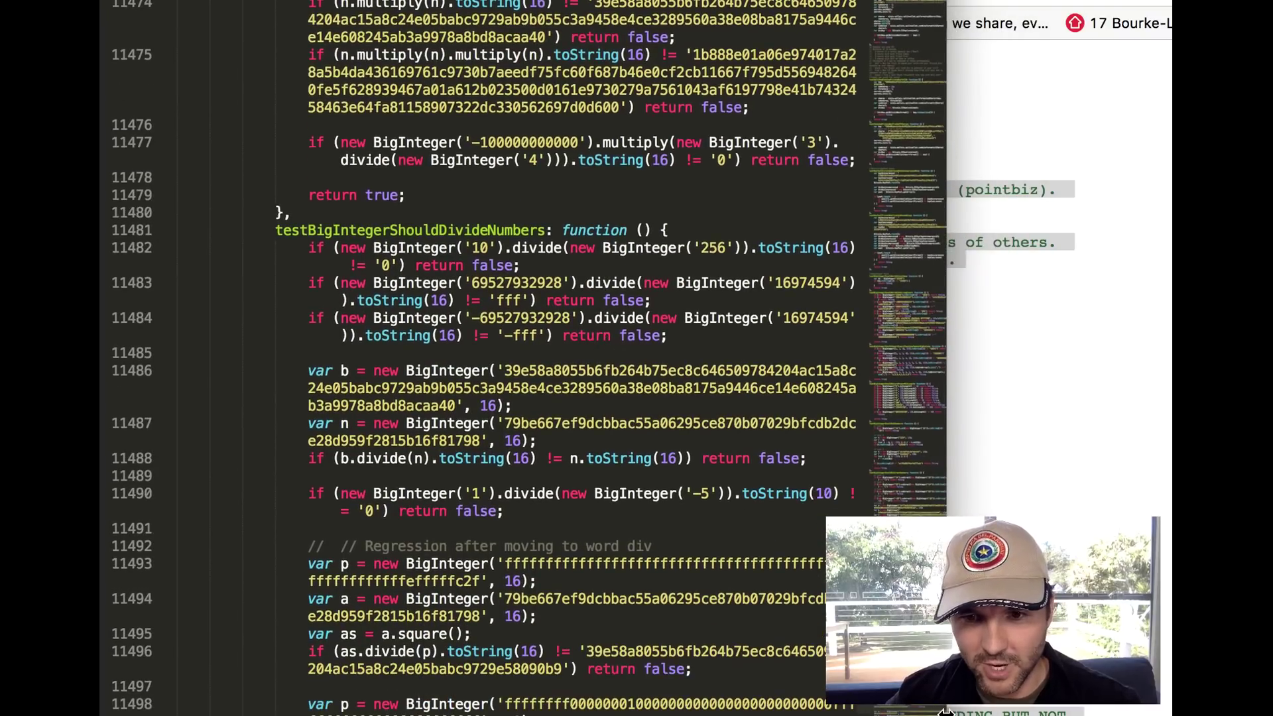
pyautogui.moveTo(941, 709); pyautogui.dragTo(948, 7)
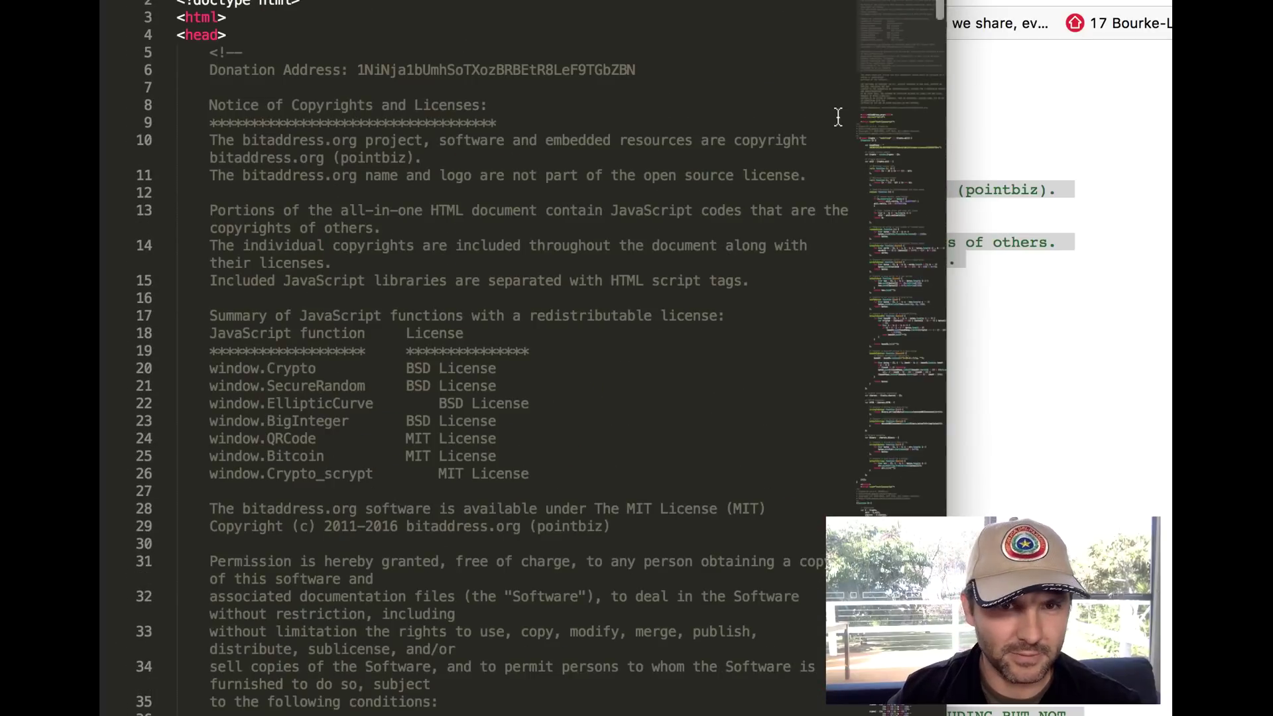
pyautogui.moveTo(736, 2); pyautogui.dragTo(742, 23)
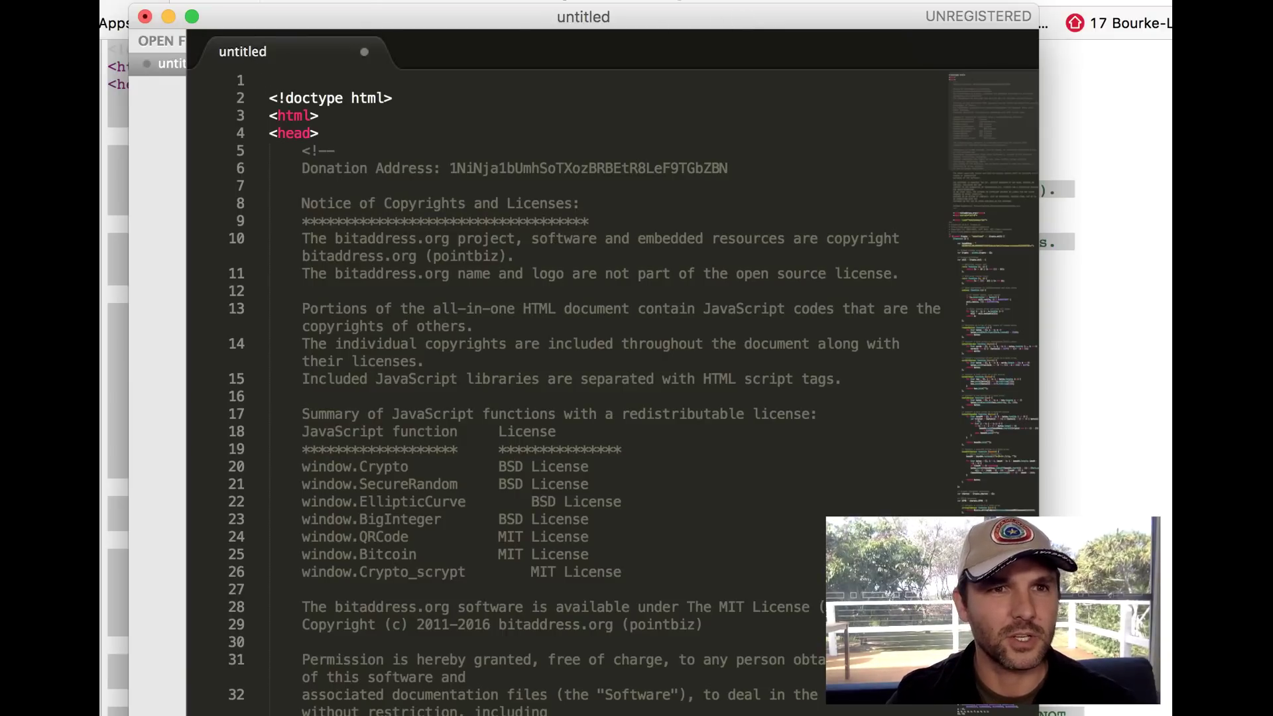
pyautogui.click(158, 75)
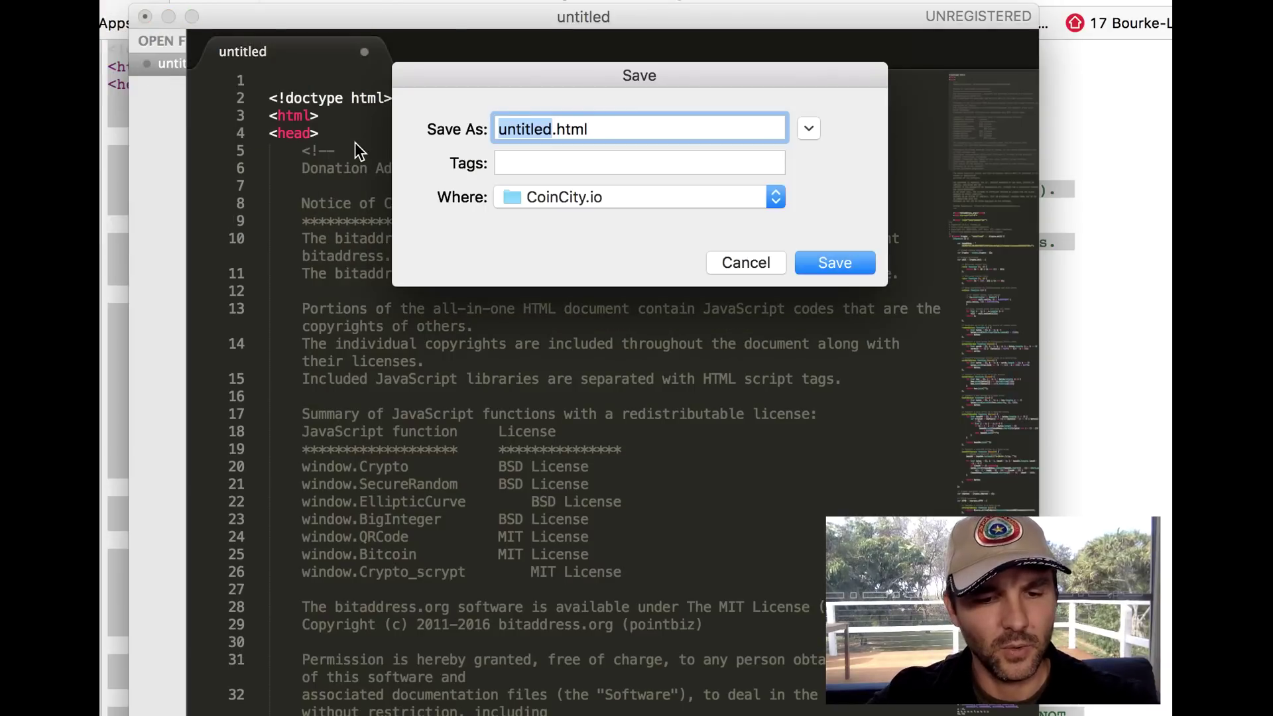
# - Save the source as bitaddressorg.html in CoinCity.io, then close Sublime Text
pyautogui.write('bitaddressorg')
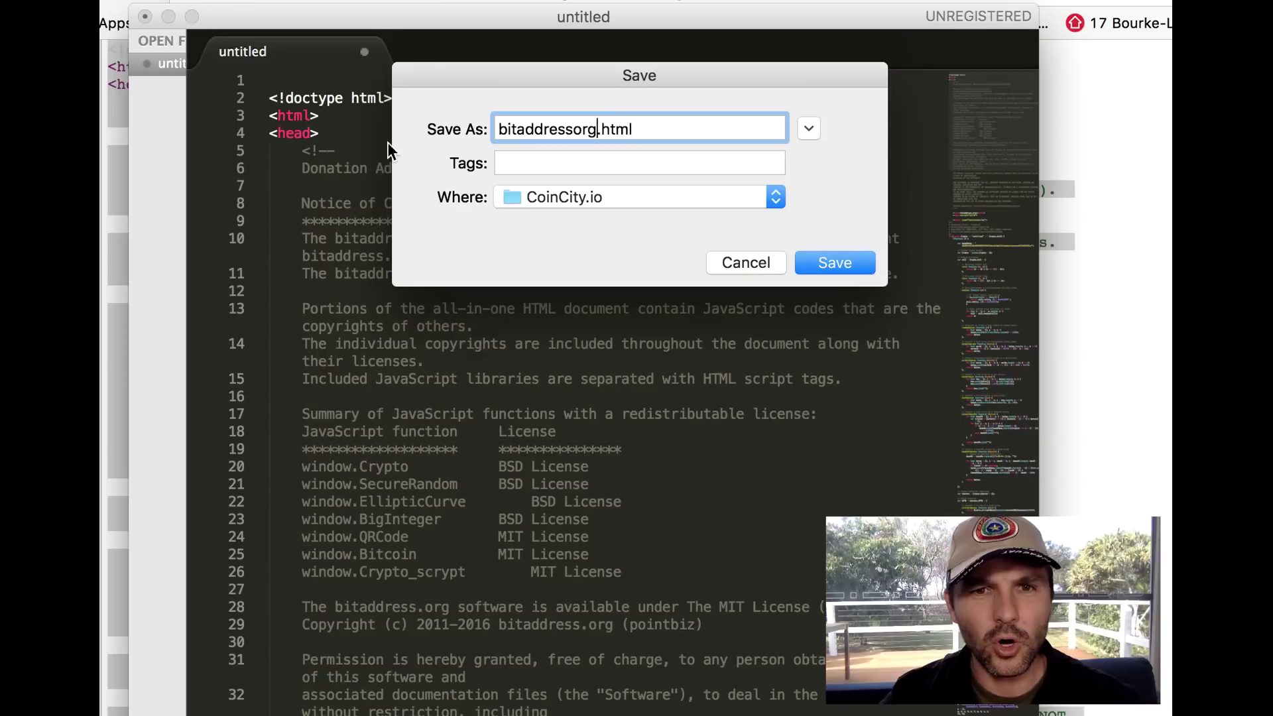
pyautogui.click(847, 261)
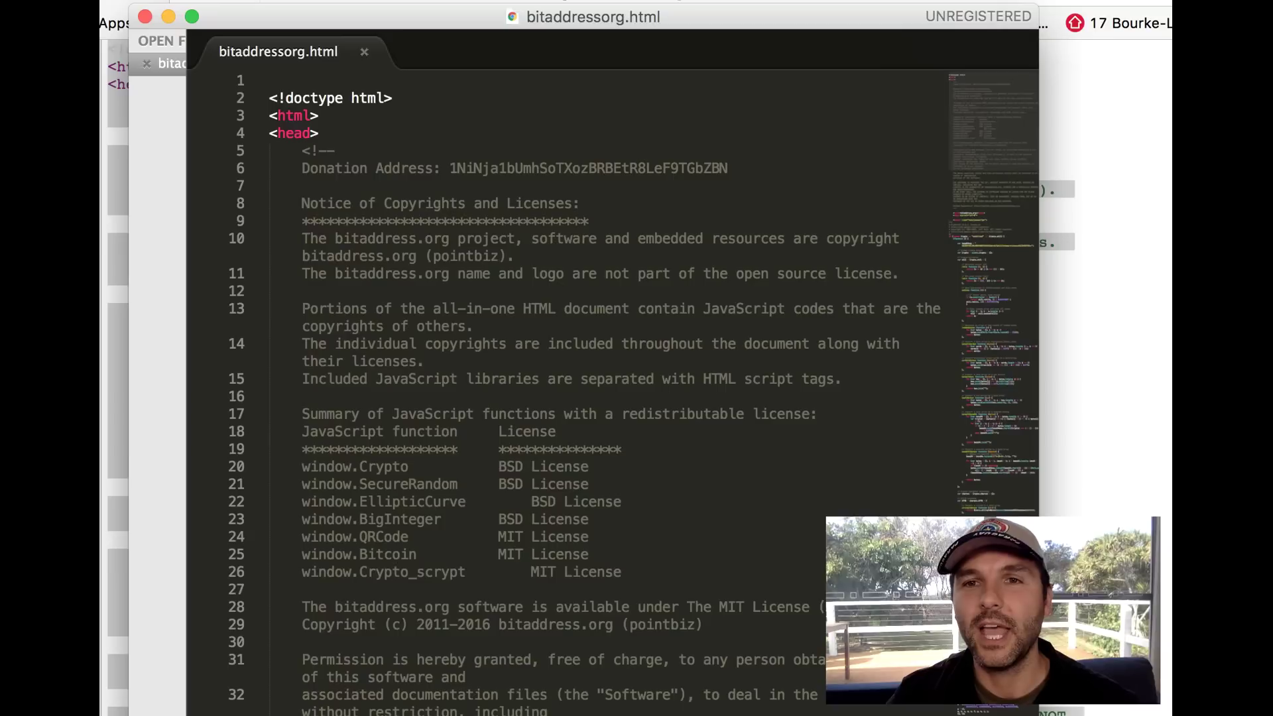
pyautogui.click(145, 17)
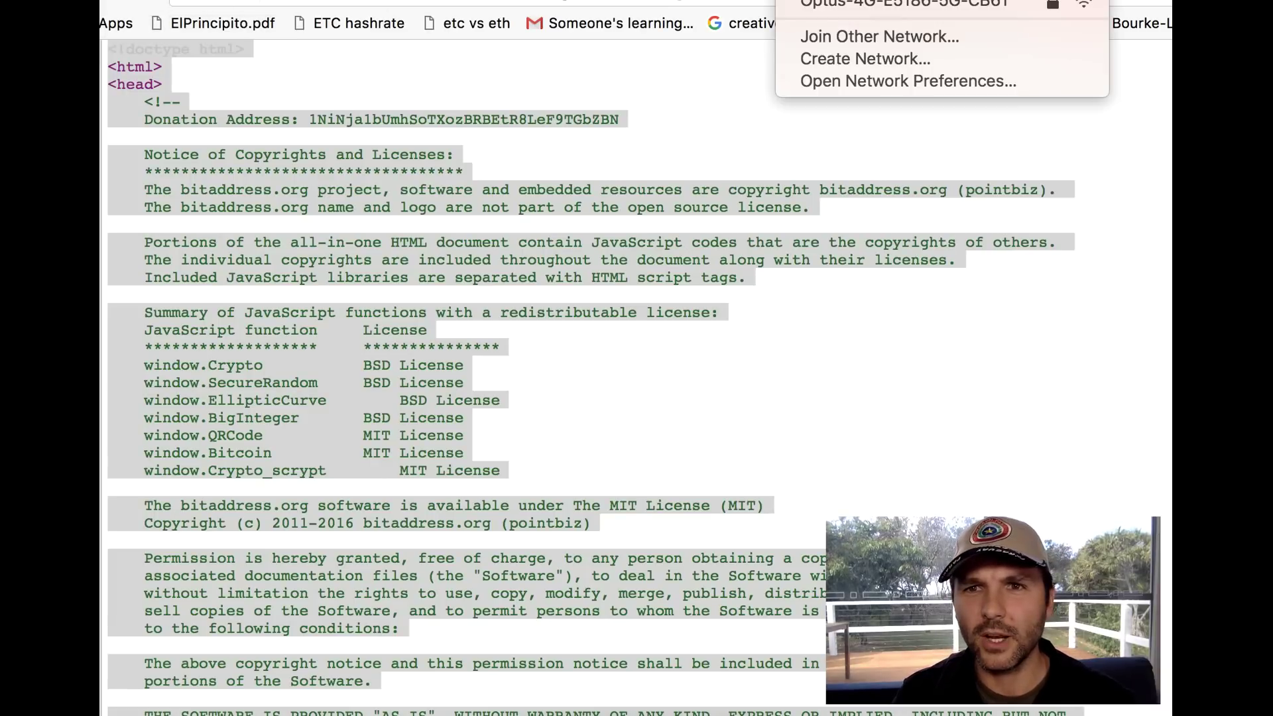
# - With Wi-Fi off and no connection confirmed, open bitaddressorg.html from CoinCity.io in Chrome
pyautogui.press('Escape')
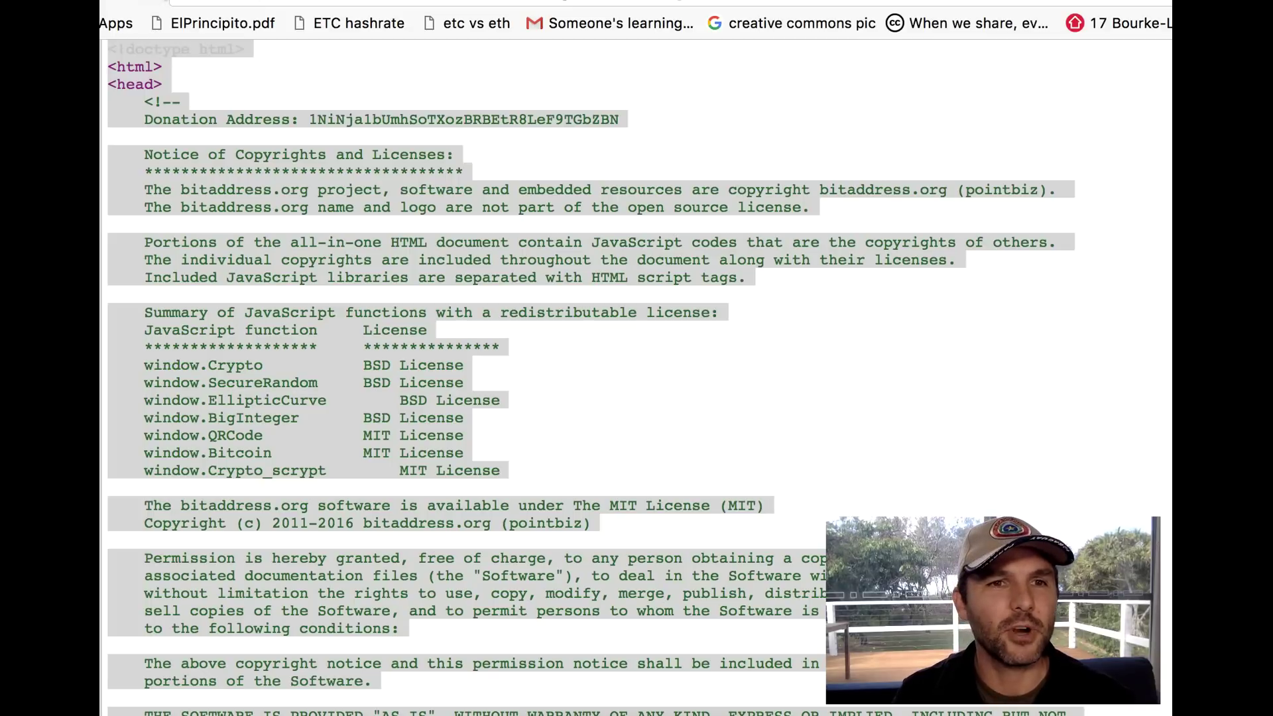
pyautogui.click(157, 2)
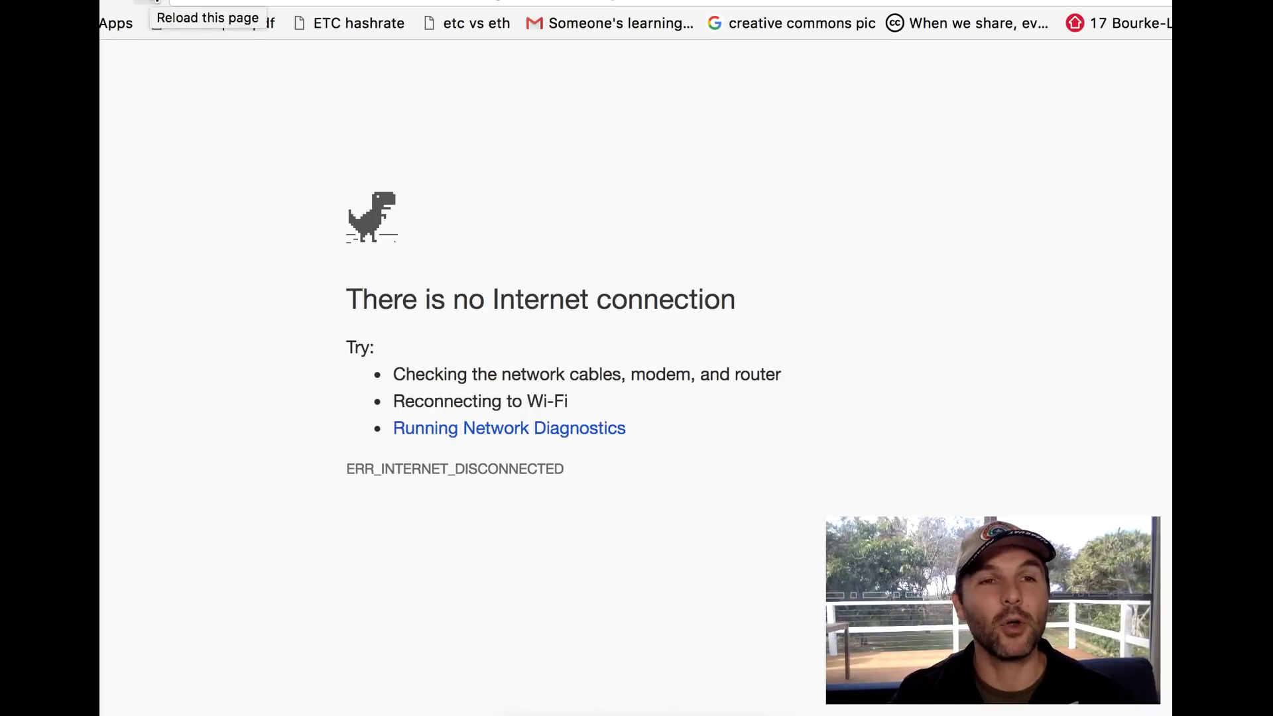
pyautogui.click(126, 0)
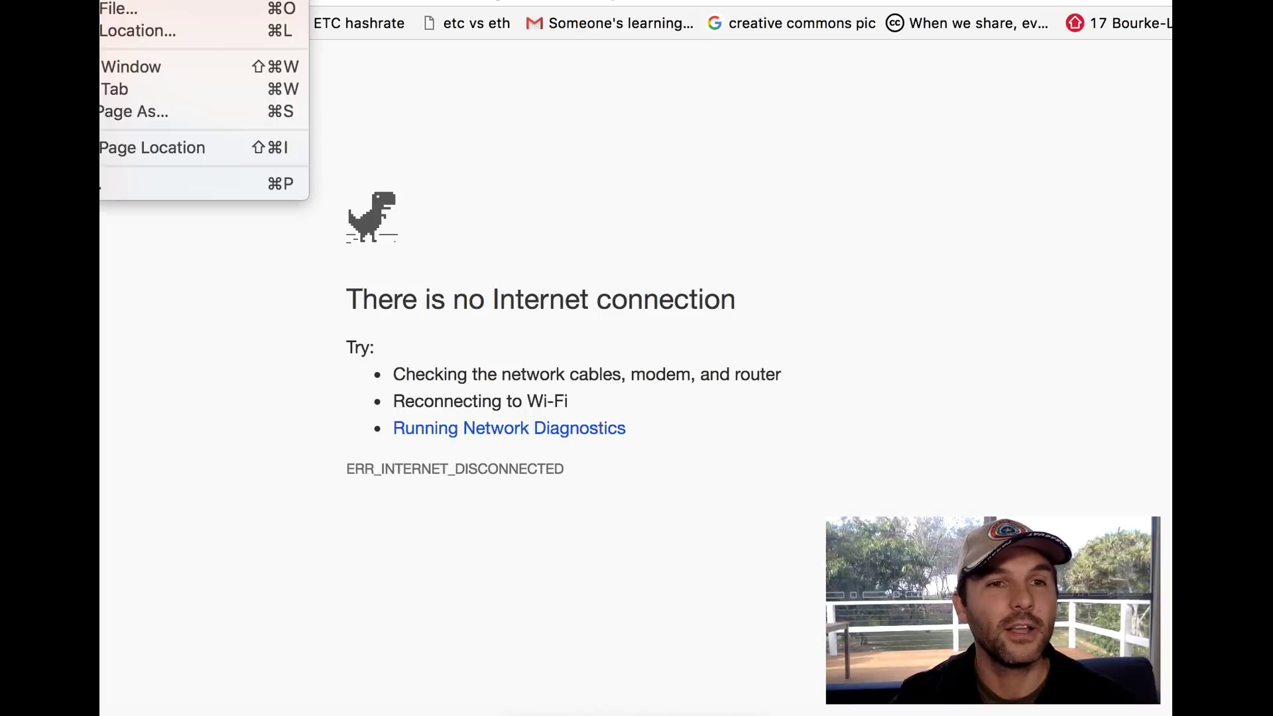
pyautogui.click(129, 8)
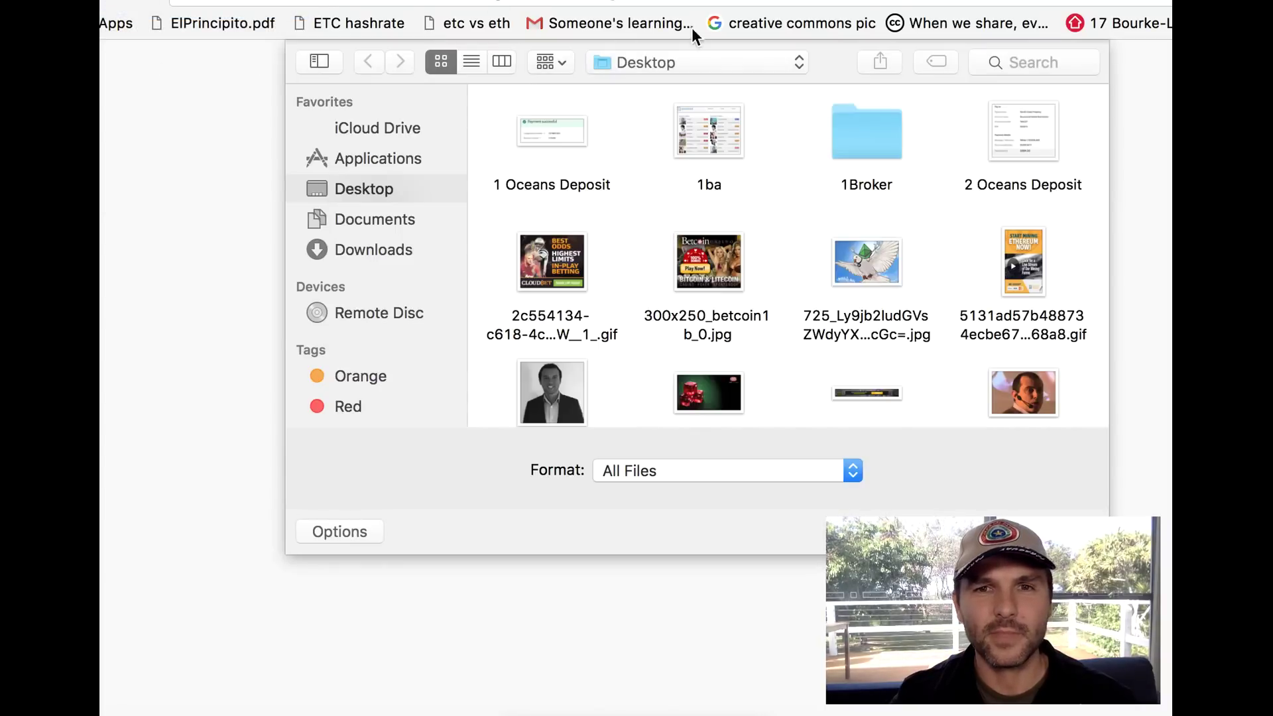
pyautogui.click(797, 64)
pyautogui.click(714, 209)
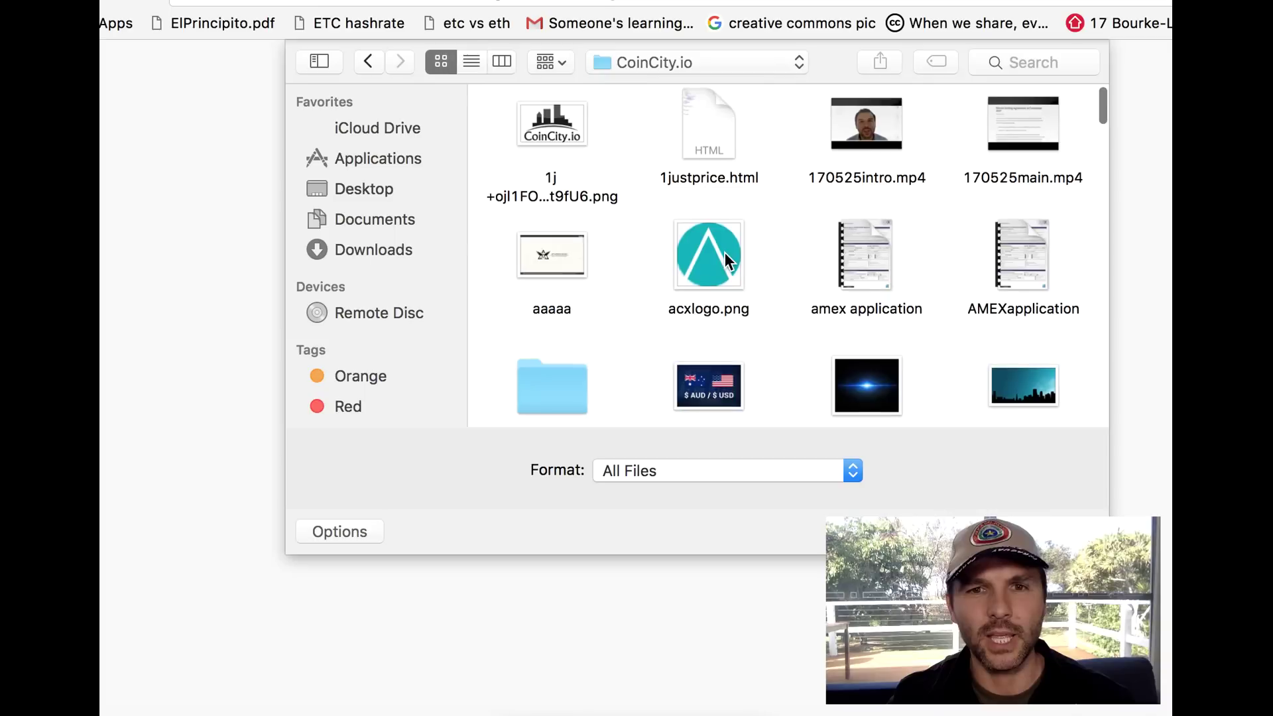
pyautogui.scroll(-5, 729, 260)
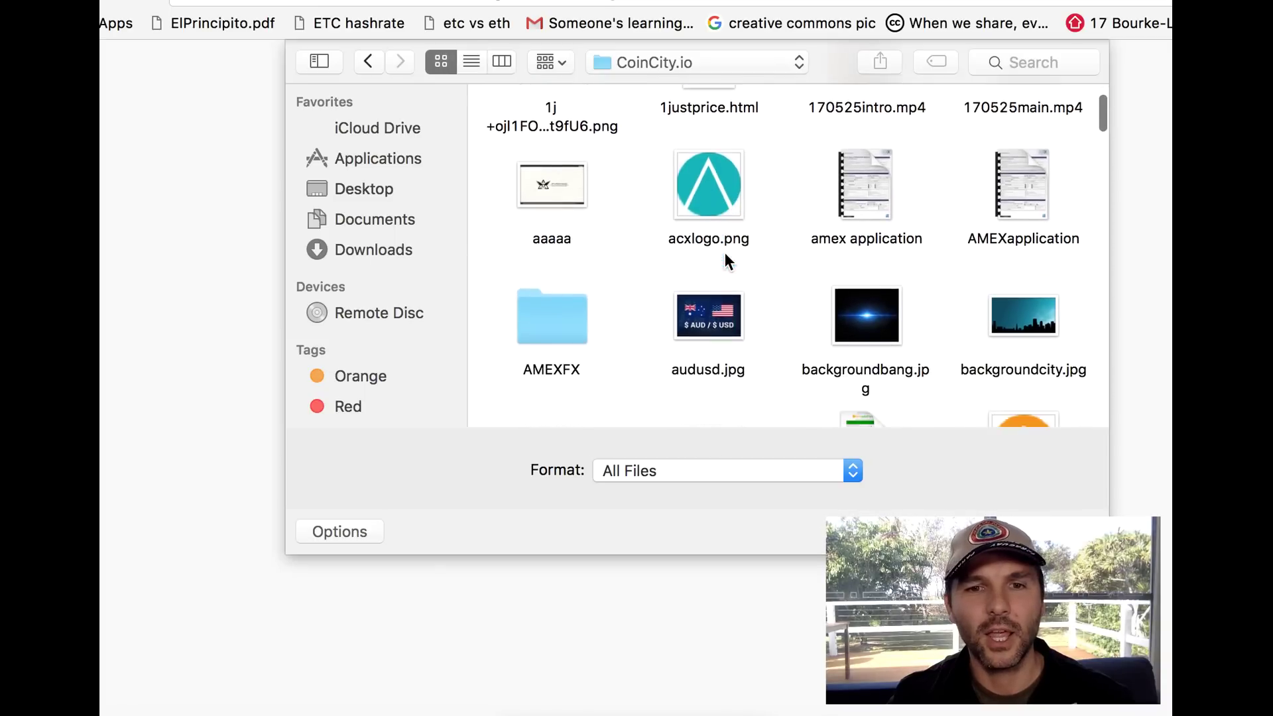
pyautogui.scroll(-5, 729, 260)
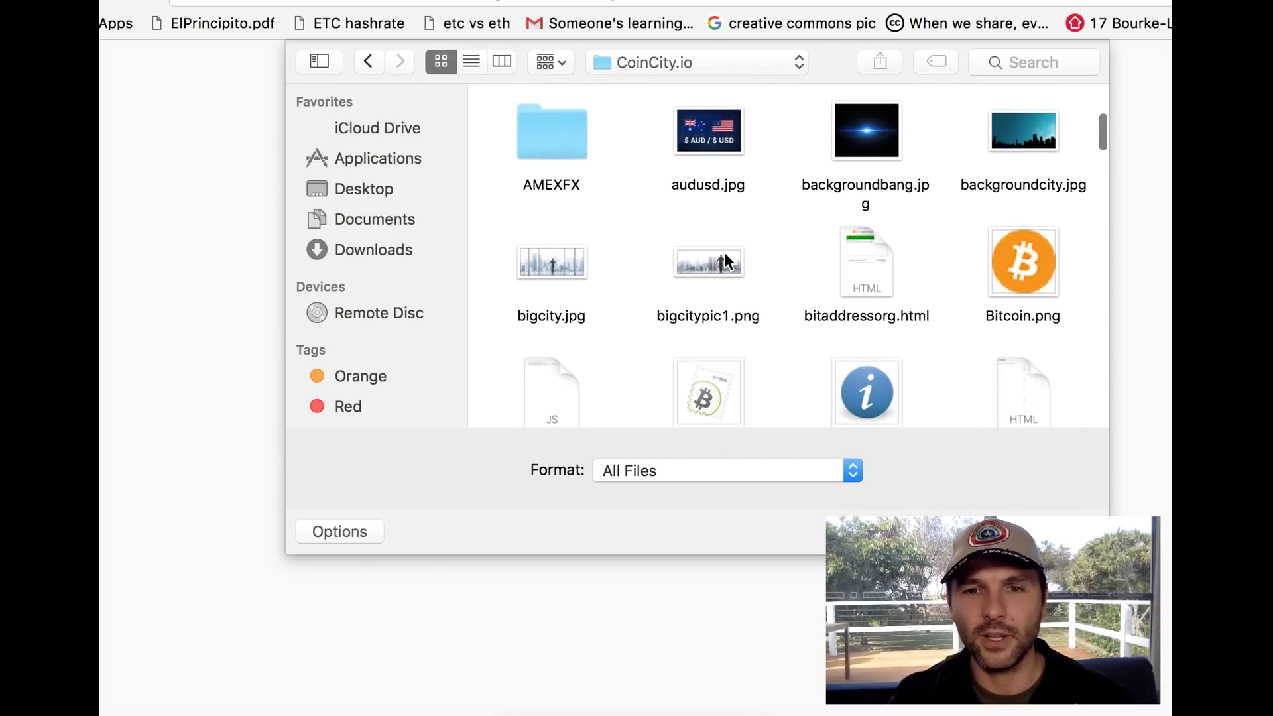
pyautogui.doubleClick(866, 252)
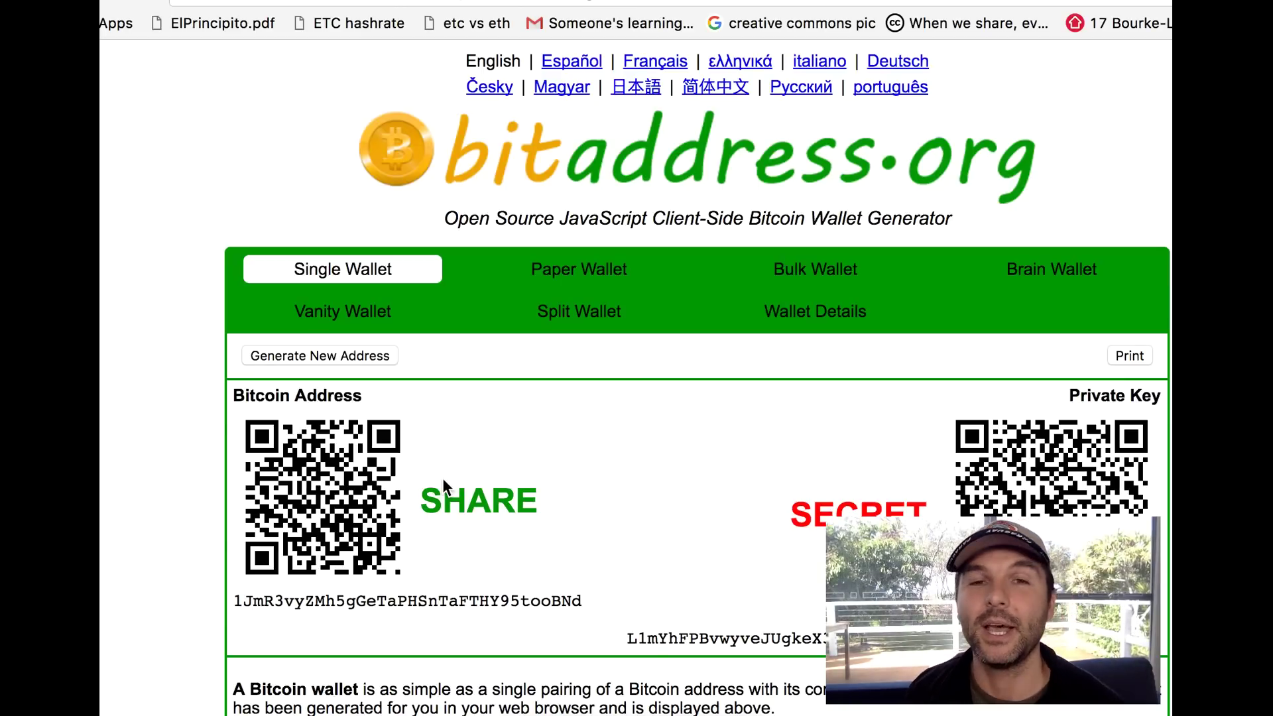
# - Regenerate the offline wallet nine times with Generate New Address
pyautogui.scroll(-3, 443, 479)
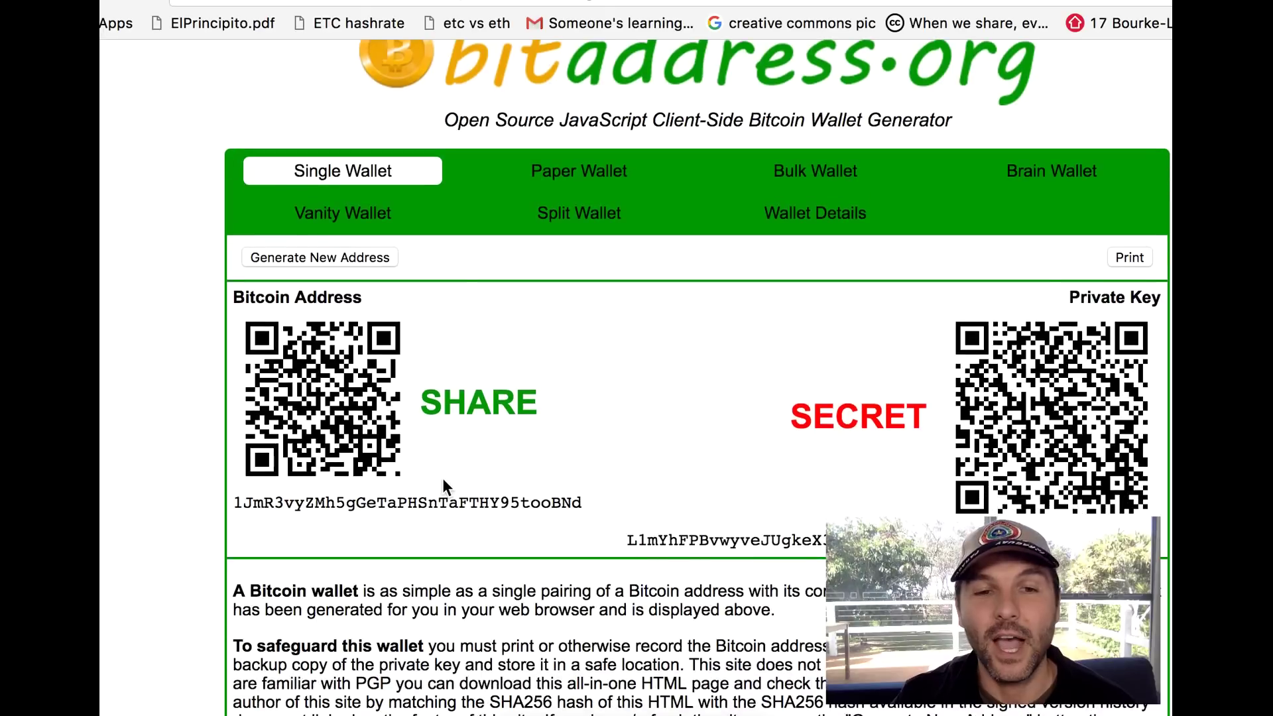
pyautogui.click(380, 265)
pyautogui.click(380, 263)
pyautogui.click(379, 264)
pyautogui.click(379, 264)
pyautogui.click(379, 264)
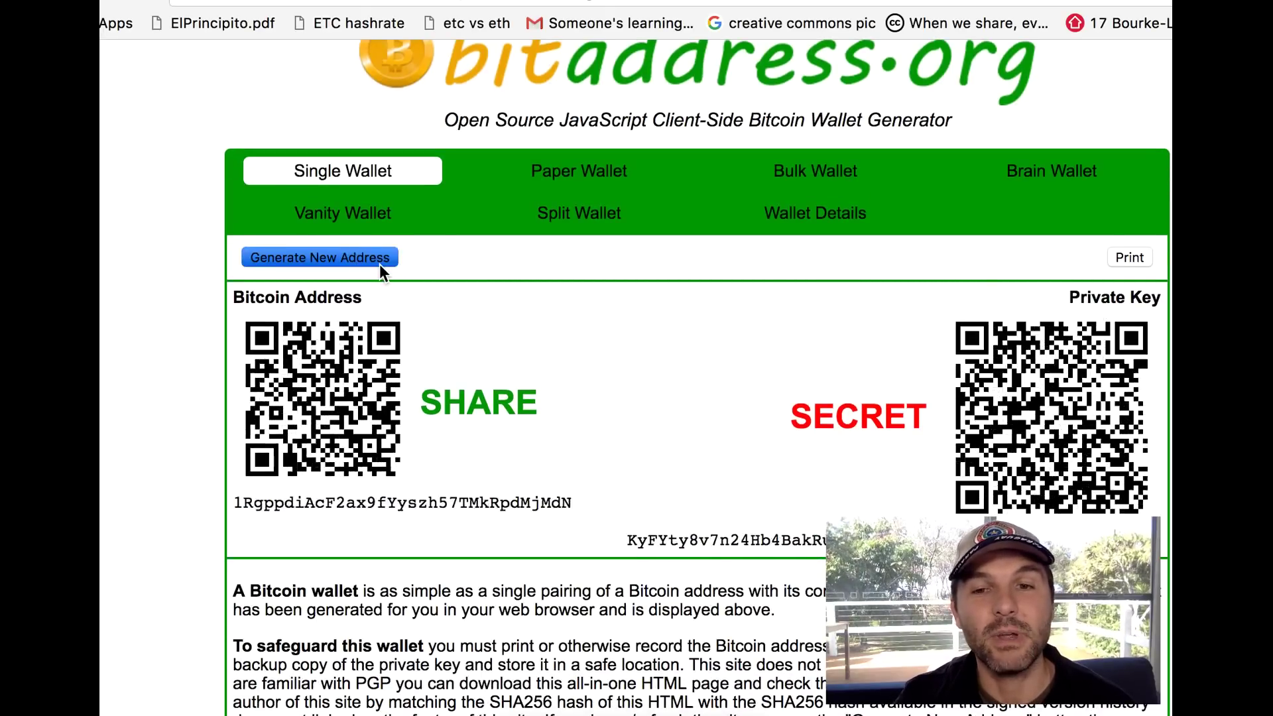
pyautogui.click(379, 264)
pyautogui.click(379, 264)
pyautogui.click(380, 263)
pyautogui.click(380, 264)
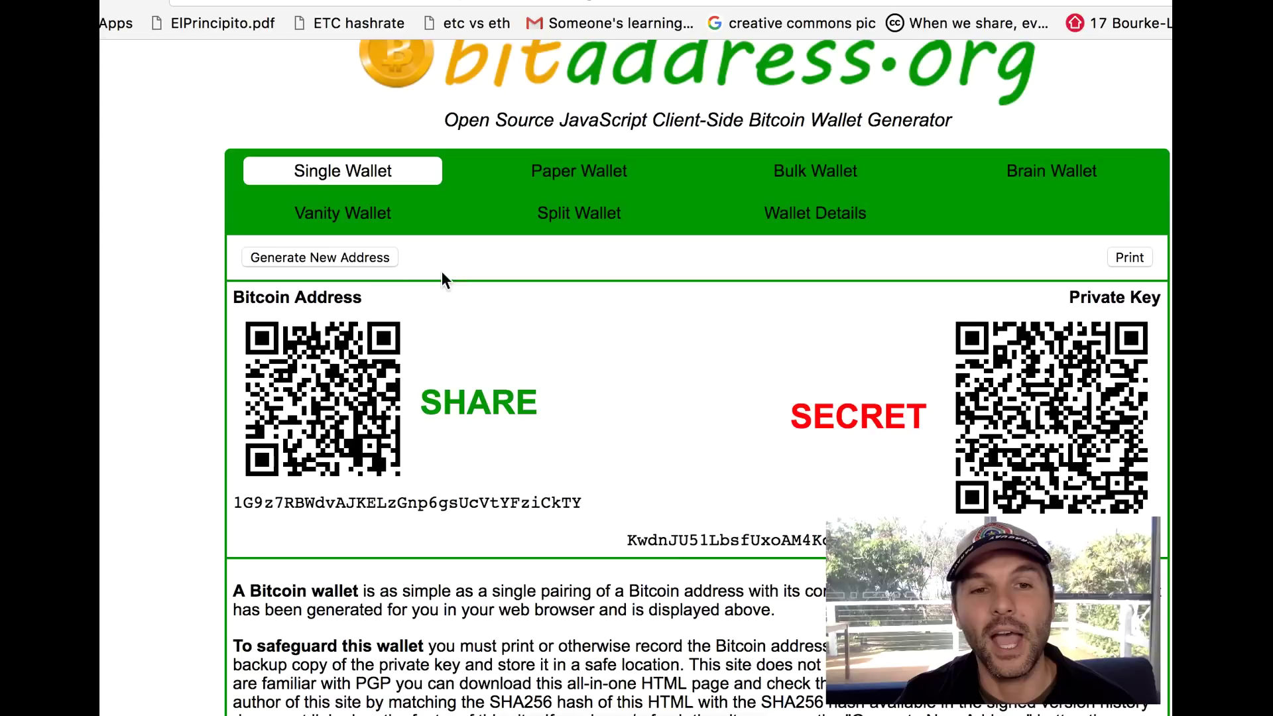
pyautogui.scroll(3, 478, 278)
pyautogui.scroll(-1, 491, 290)
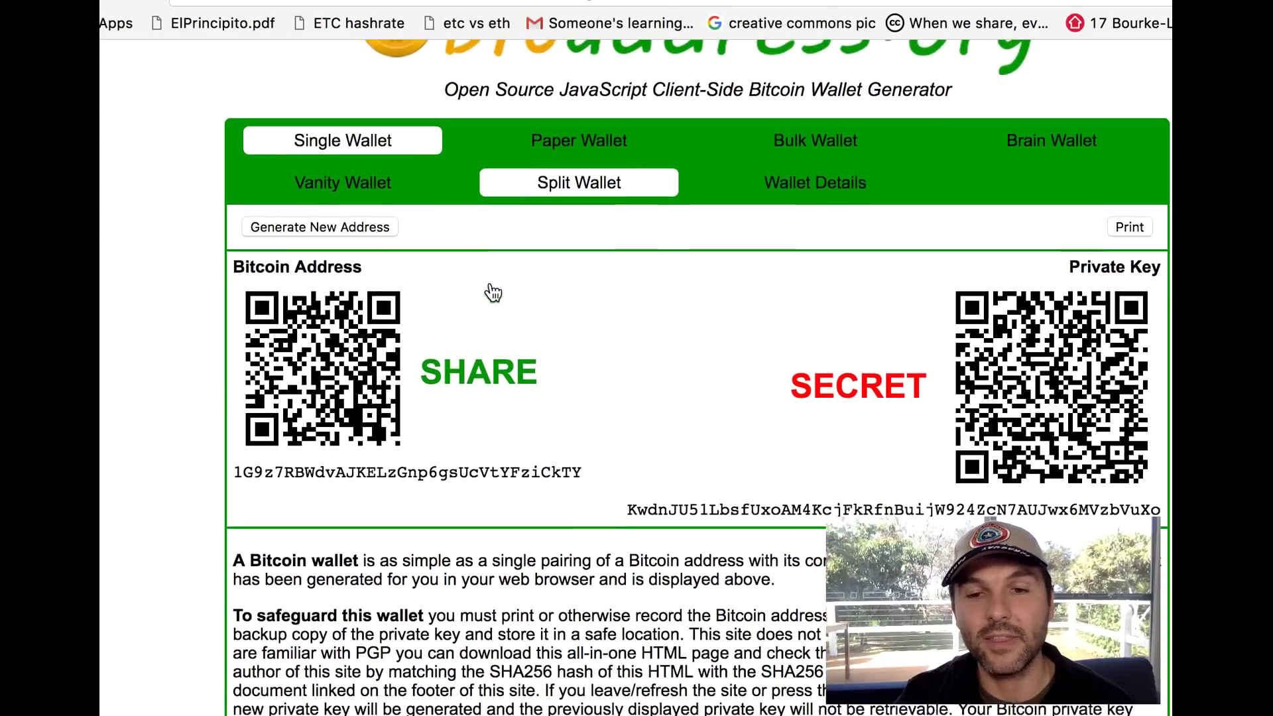
pyautogui.scroll(3, 491, 289)
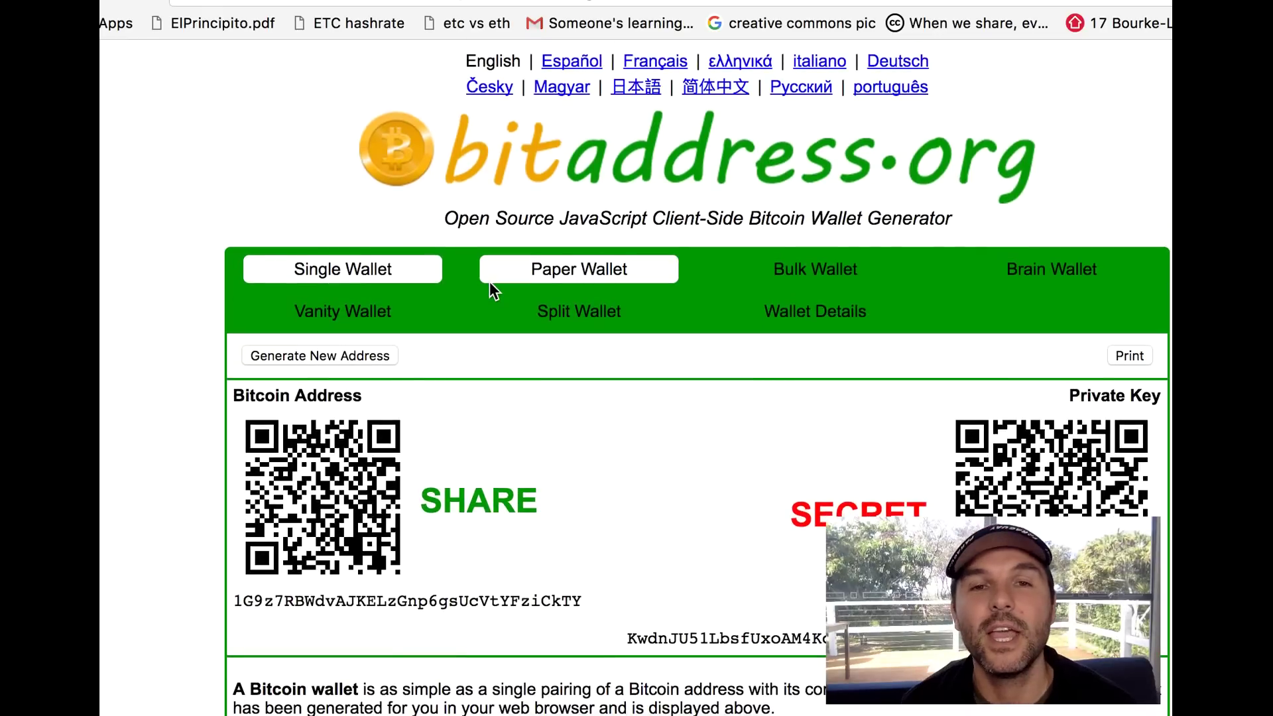